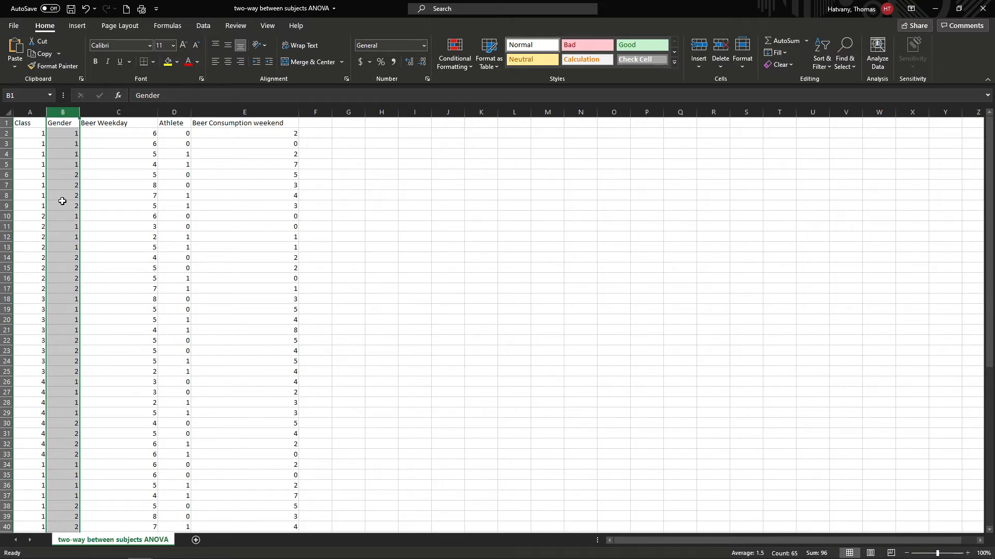
# Step: Review the Beer Weekday, Gender, Athlete and Beer Consumption weekend columns of the data worksheet
pyautogui.click(113, 111)
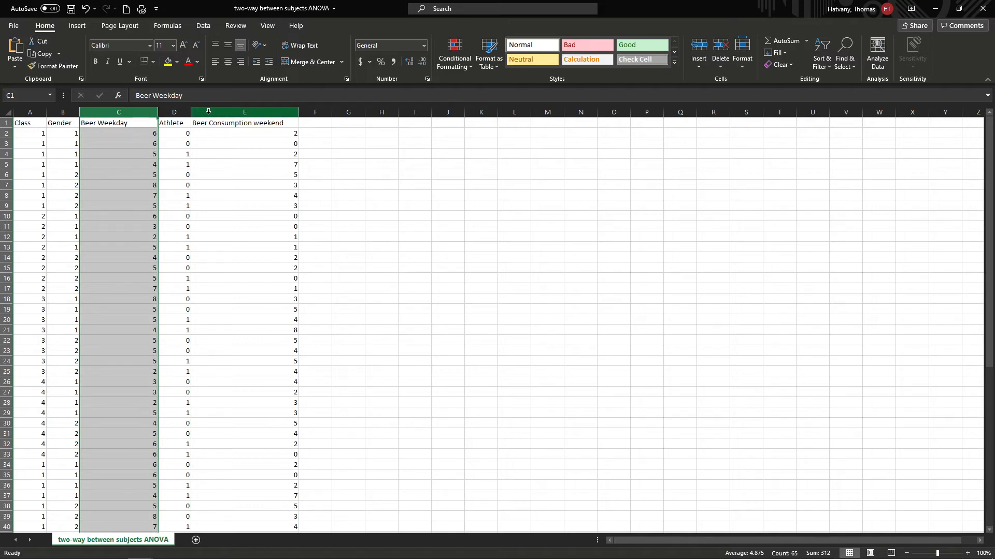
pyautogui.click(74, 113)
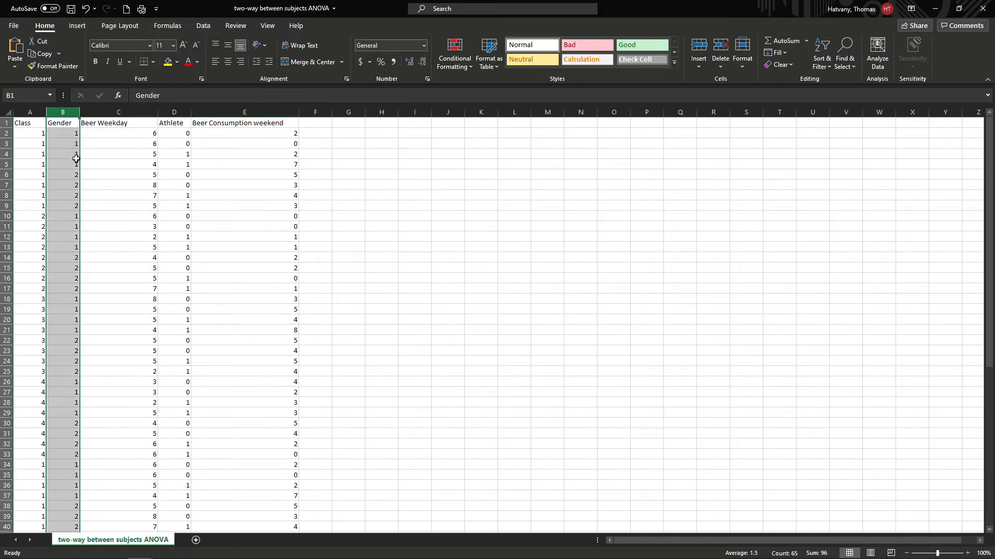
pyautogui.click(174, 113)
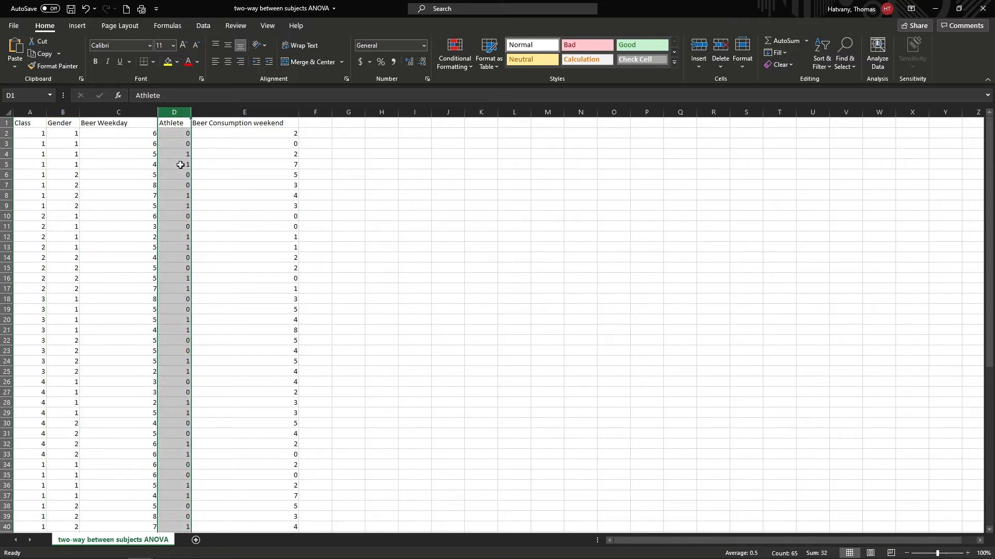
pyautogui.click(243, 110)
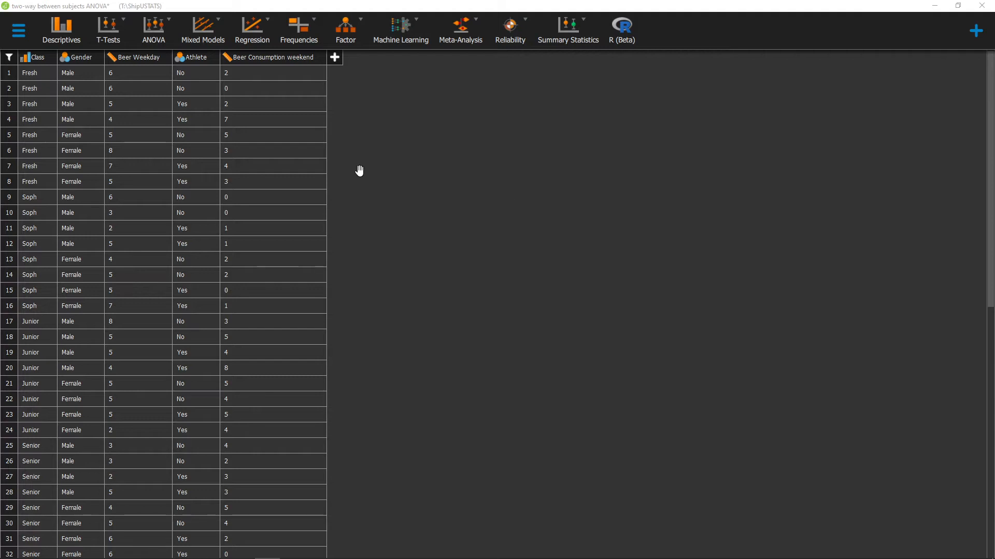
# Step: In JASP, check the measurement level choices for the Beer Consumption weekend and Athlete variables without changing them
pyautogui.click(228, 59)
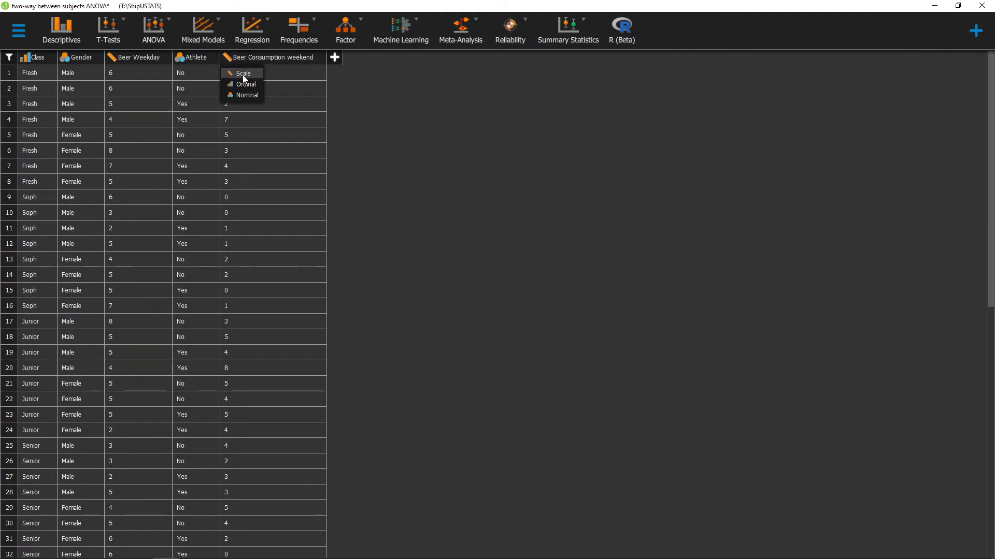
pyautogui.click(347, 91)
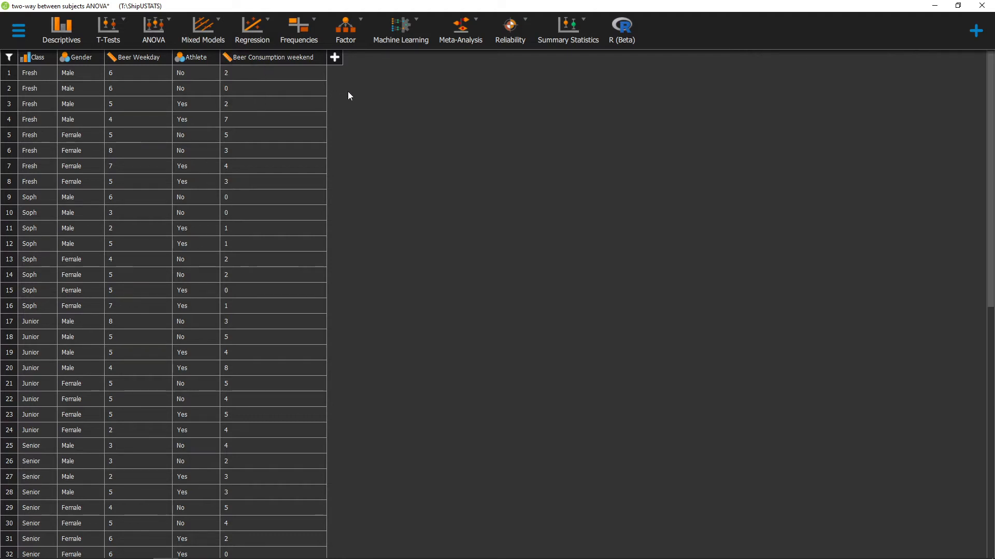
pyautogui.click(180, 58)
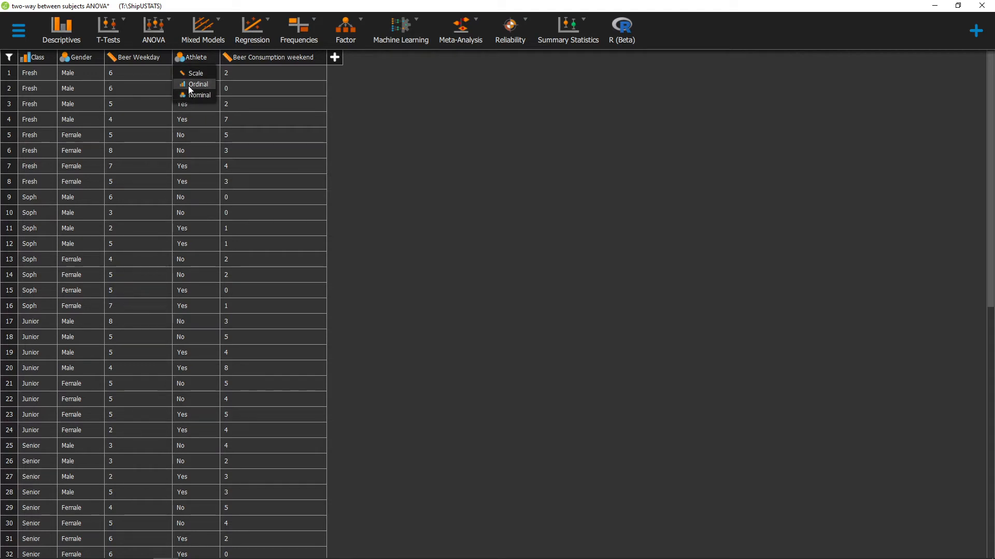
pyautogui.click(376, 102)
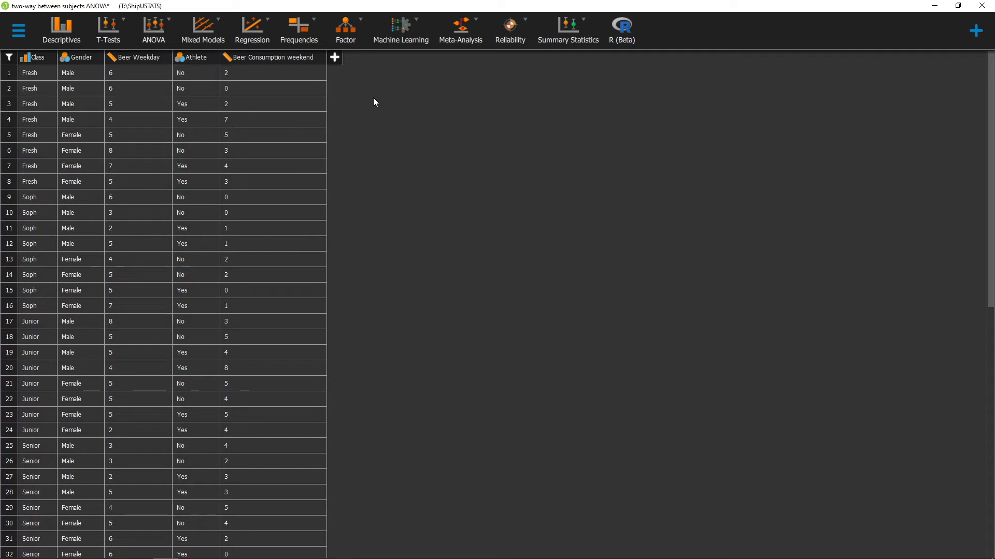
# Step: Start a classical ANOVA with Beer Weekday as the dependent variable
pyautogui.click(153, 34)
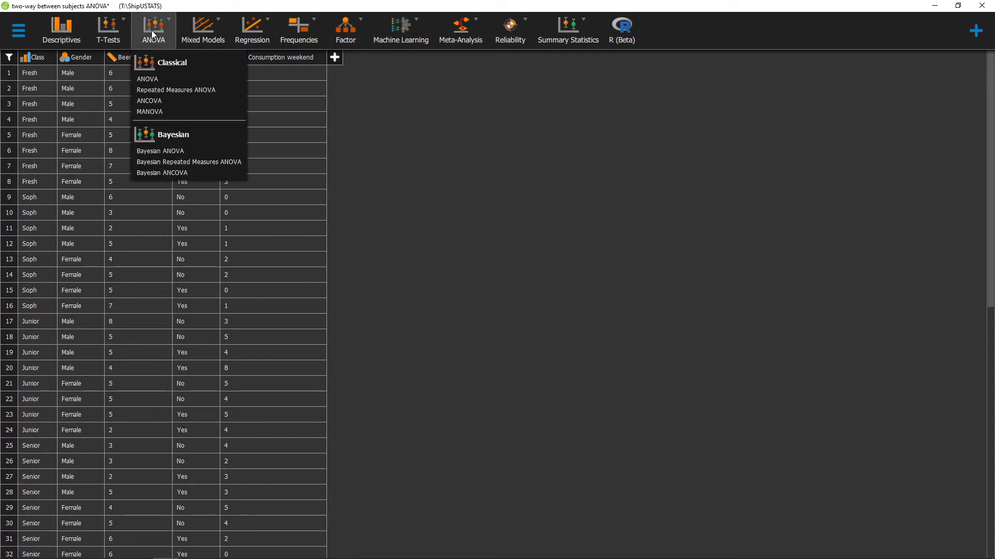
pyautogui.click(154, 77)
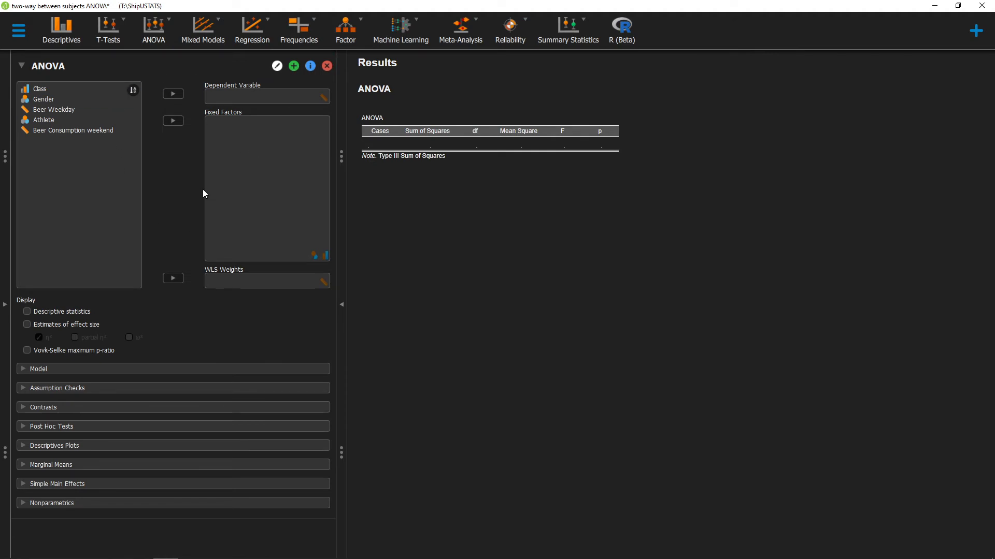
pyautogui.click(76, 110)
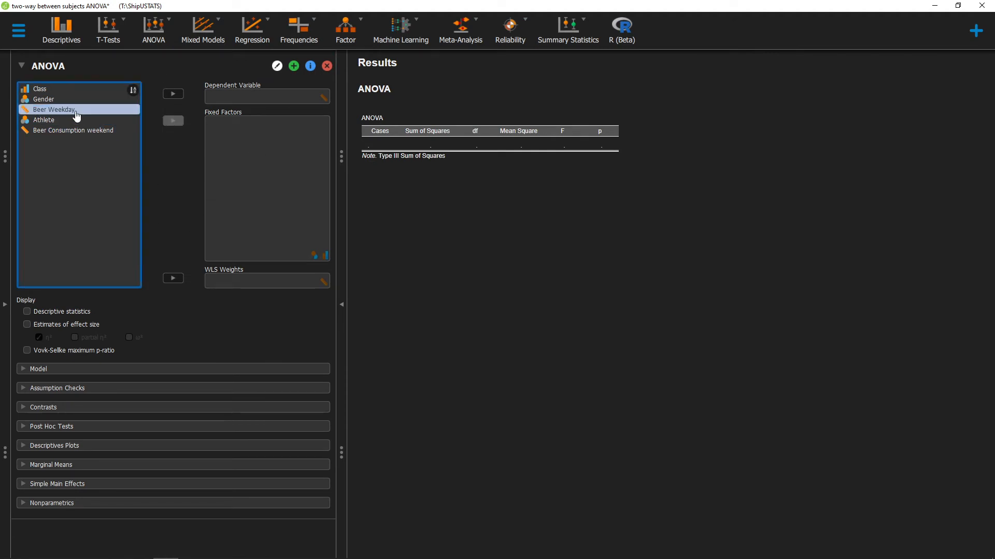
pyautogui.click(173, 94)
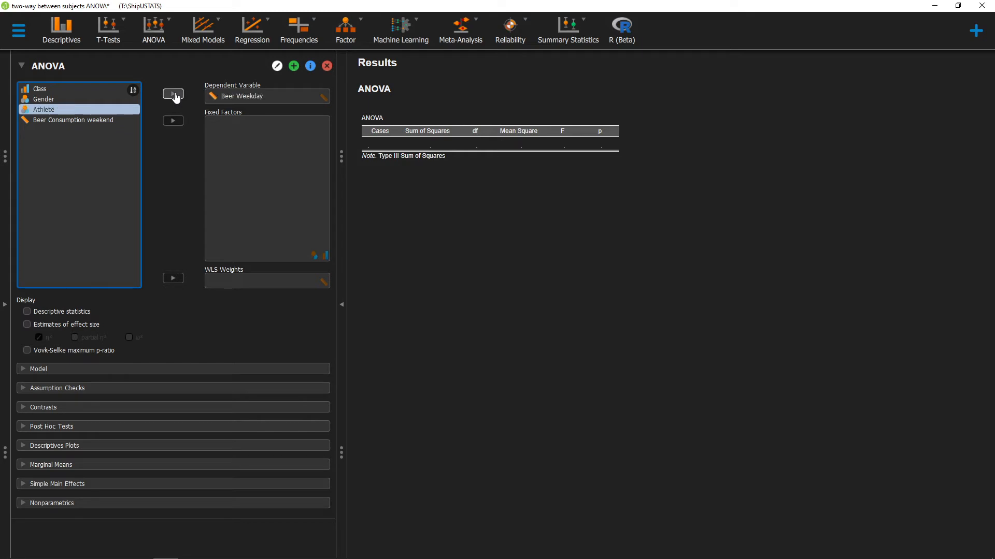
# Step: Add Class and Gender as fixed factors of the Beer Weekday ANOVA and include descriptive statistics
pyautogui.click(75, 94)
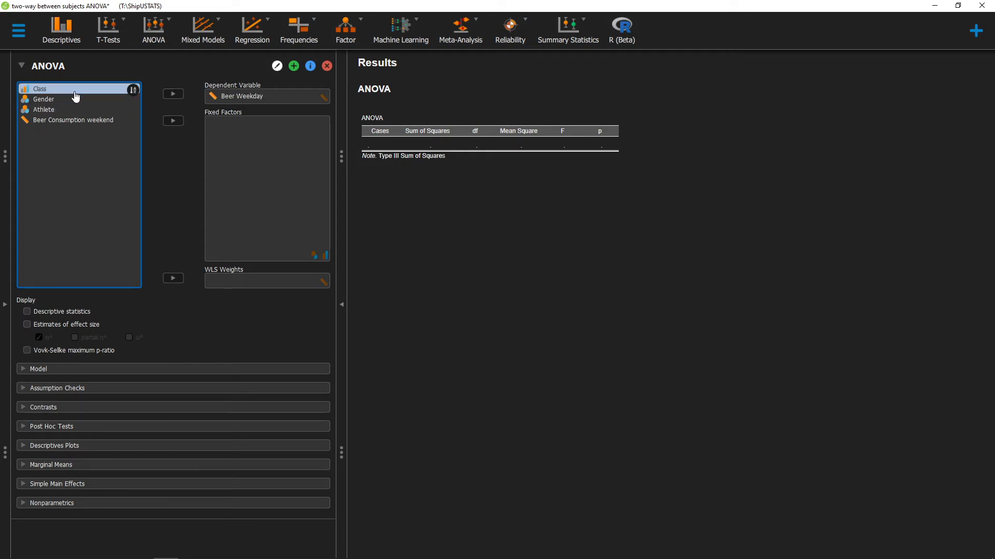
pyautogui.click(174, 121)
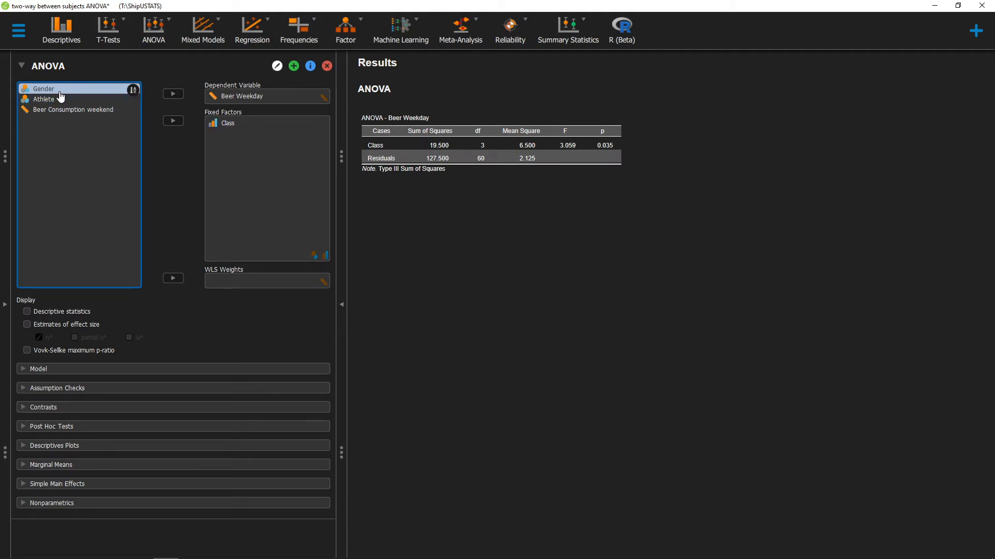
pyautogui.click(173, 120)
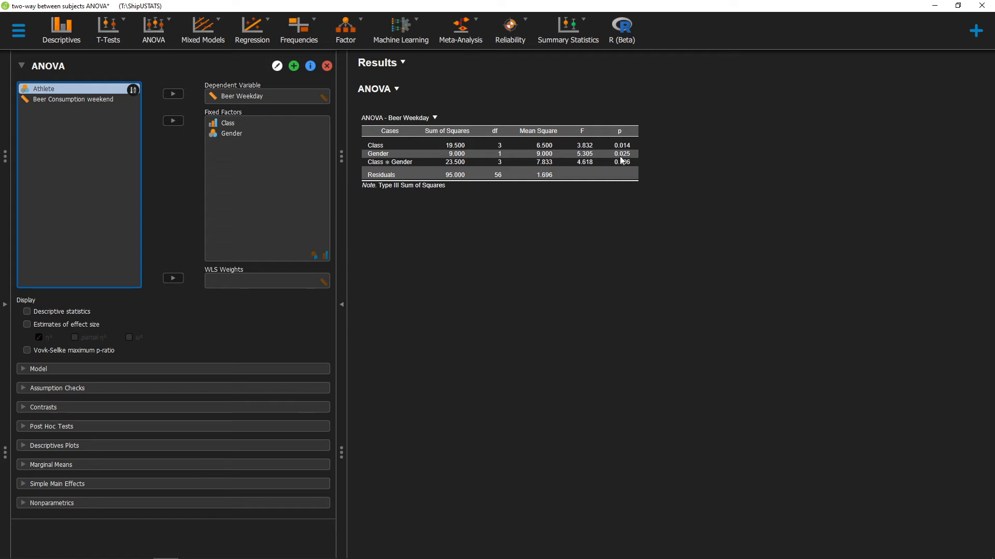
pyautogui.click(62, 312)
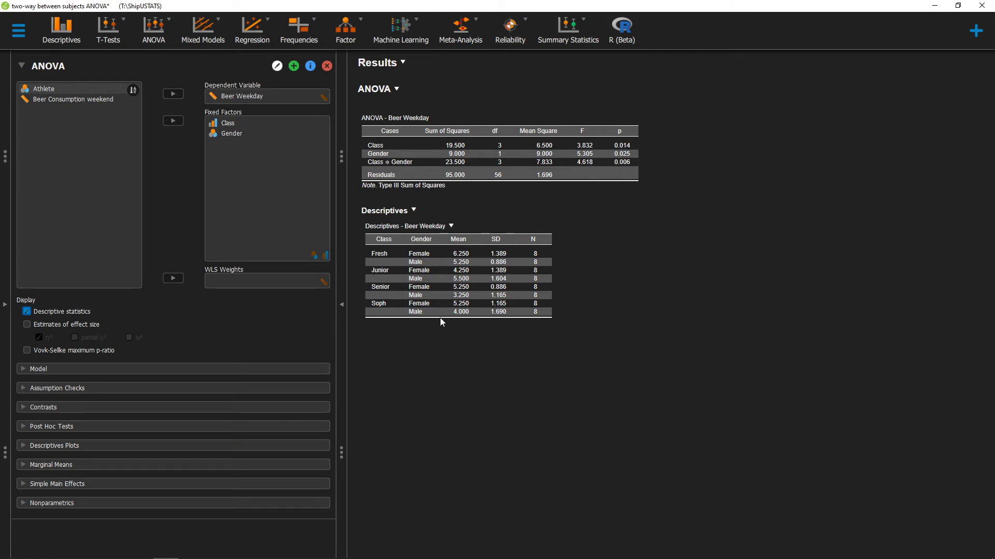
# Step: Request post hoc tests for Class and the Class * Gender interaction
pyautogui.click(83, 430)
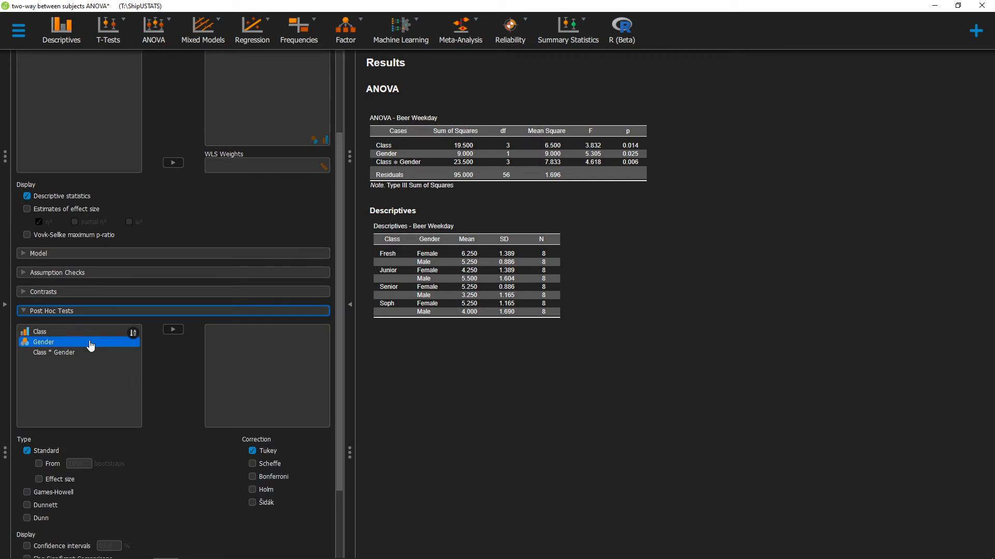
pyautogui.click(67, 332)
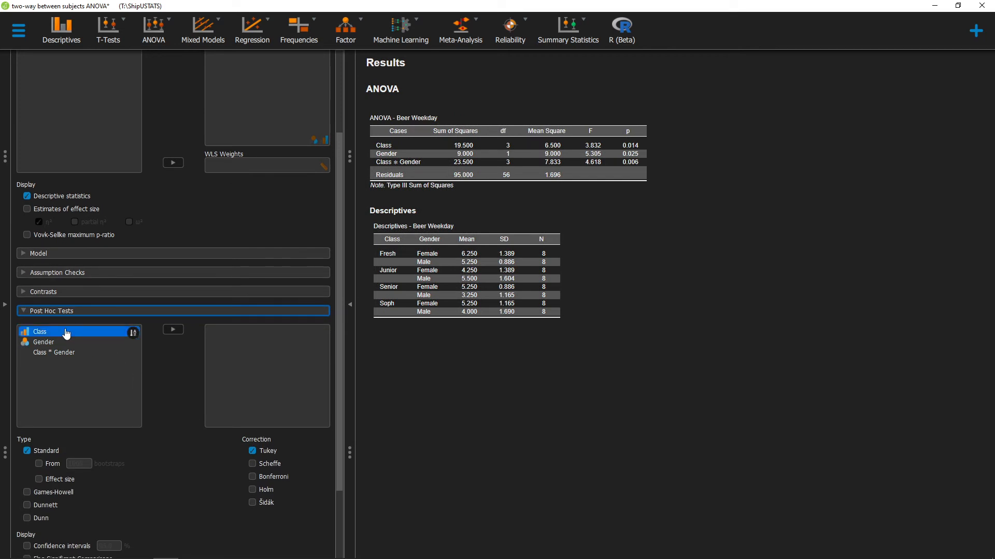
pyautogui.click(173, 329)
pyautogui.click(62, 342)
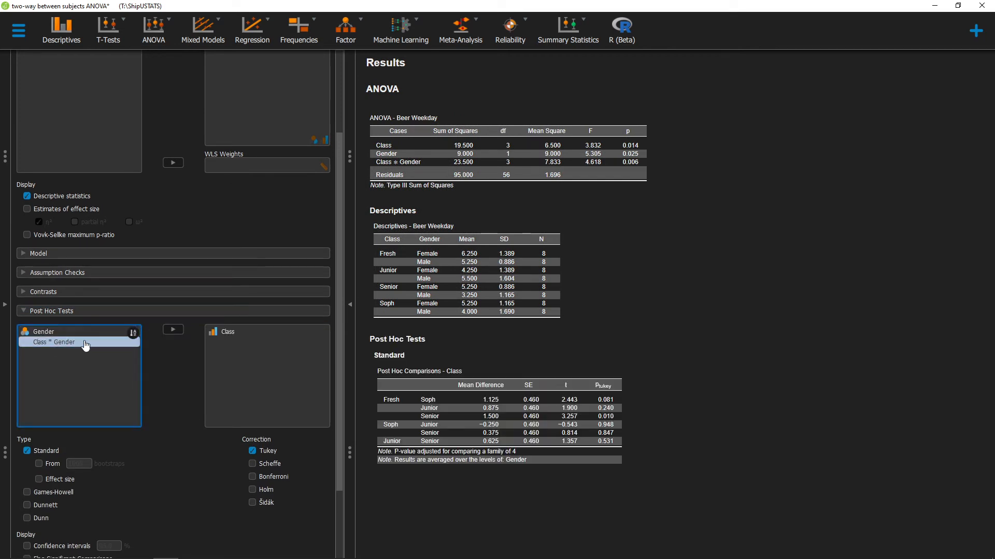
pyautogui.click(173, 330)
pyautogui.click(38, 334)
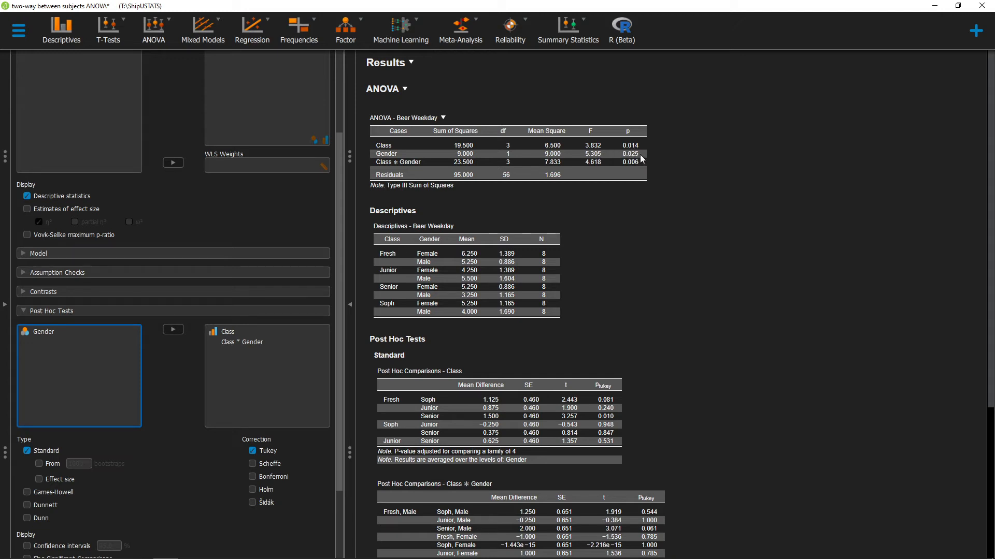
# Step: Create a descriptives plot with Class on the horizontal axis and Gender as separate lines
pyautogui.scroll(-1, 585, 251)
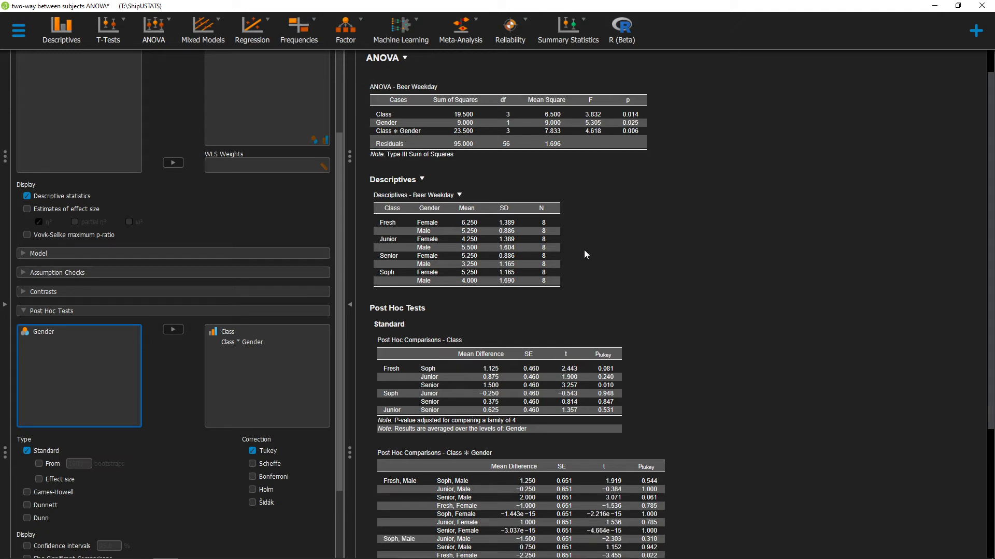
pyautogui.scroll(-4, 585, 254)
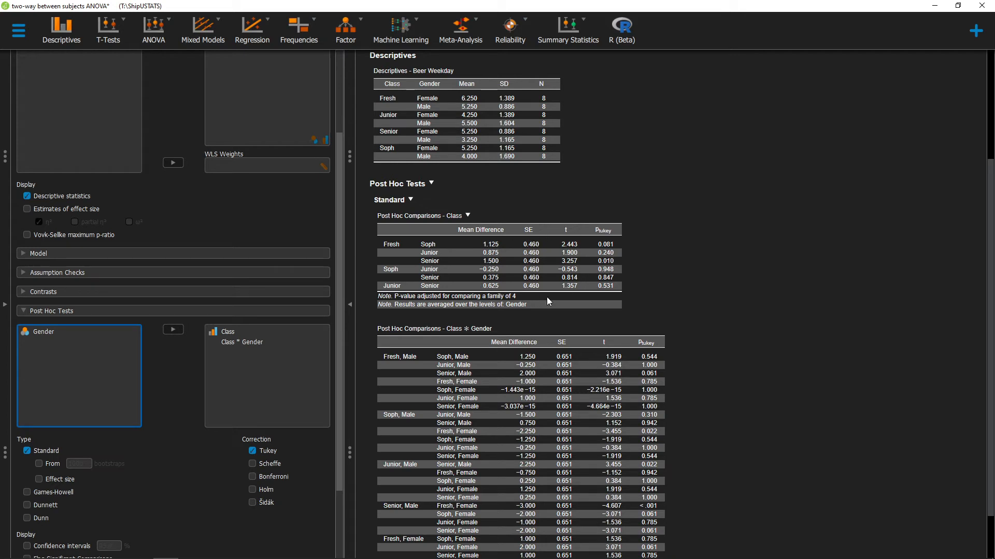
pyautogui.scroll(-1, 443, 299)
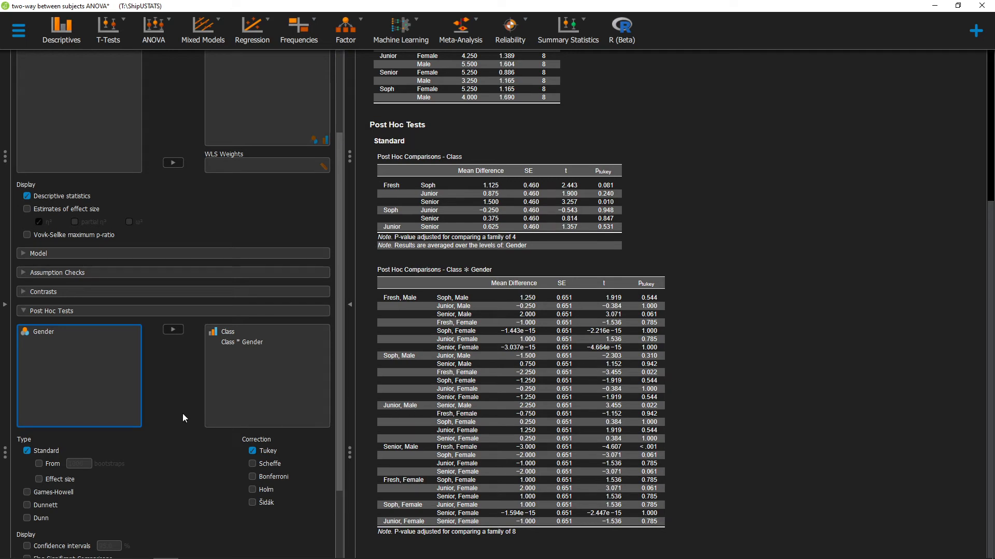
pyautogui.scroll(-3, 172, 408)
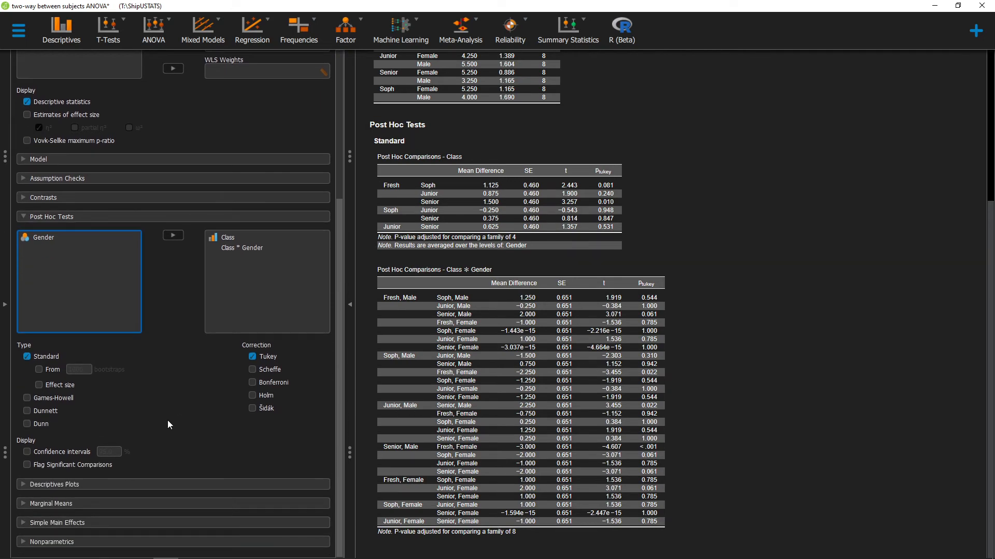
pyautogui.click(92, 489)
pyautogui.scroll(-2, 139, 447)
pyautogui.click(89, 445)
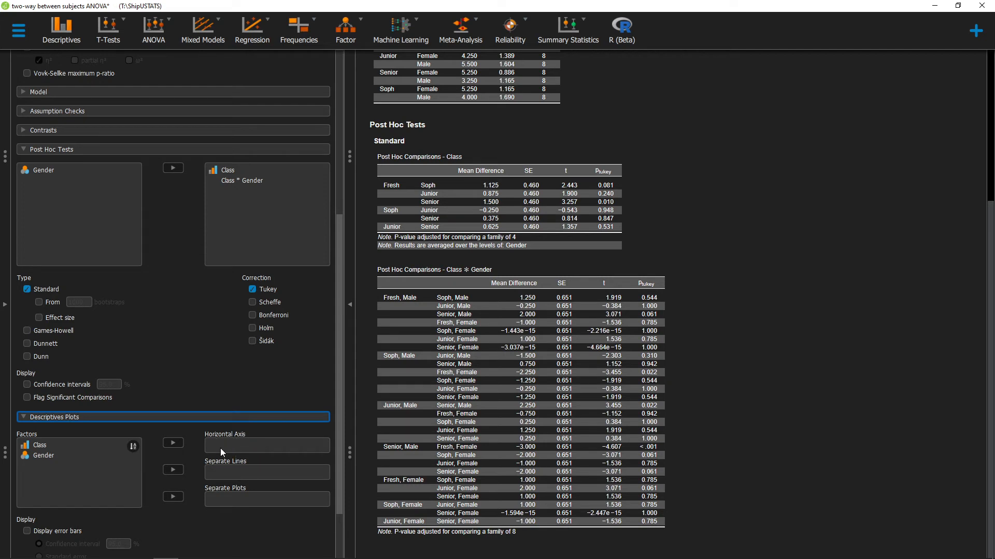
pyautogui.click(67, 446)
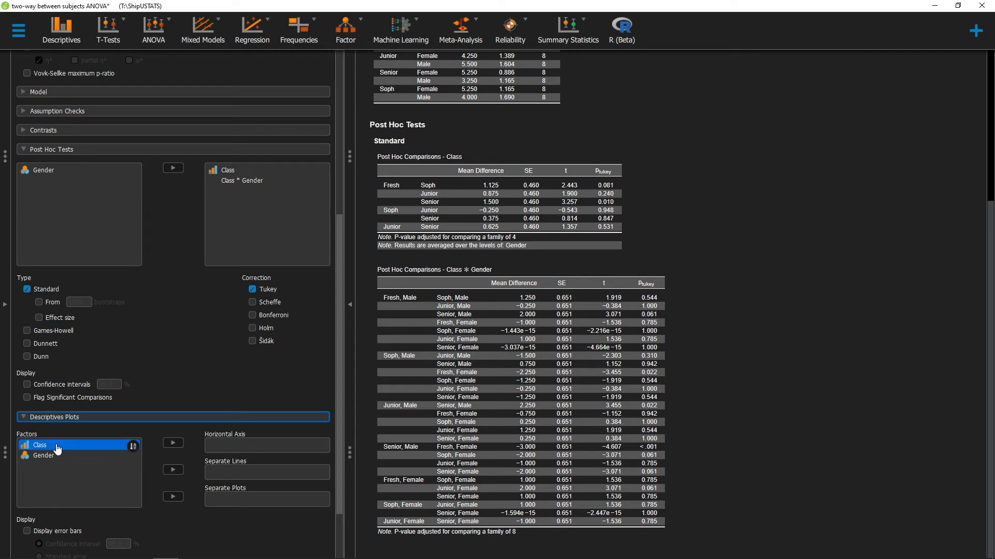
pyautogui.click(172, 445)
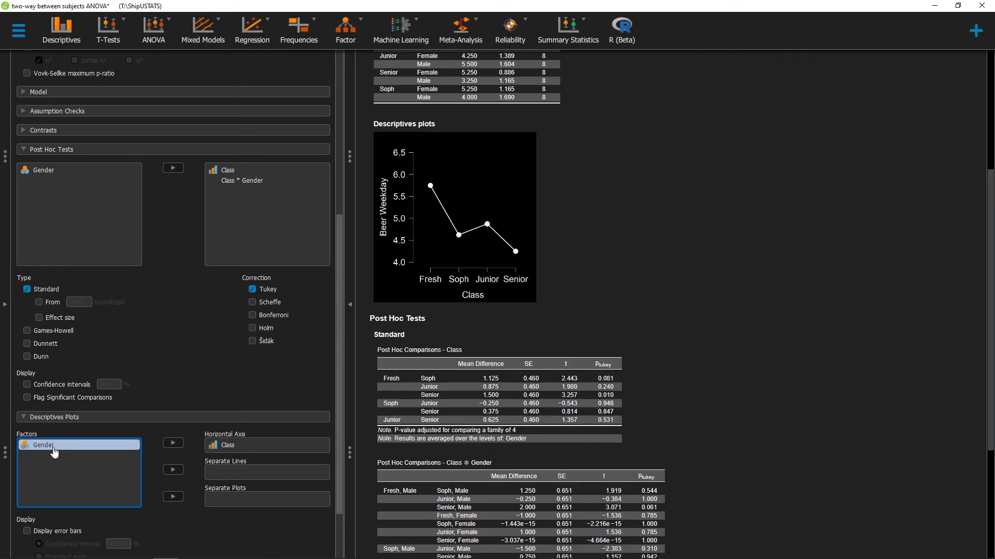
pyautogui.click(173, 471)
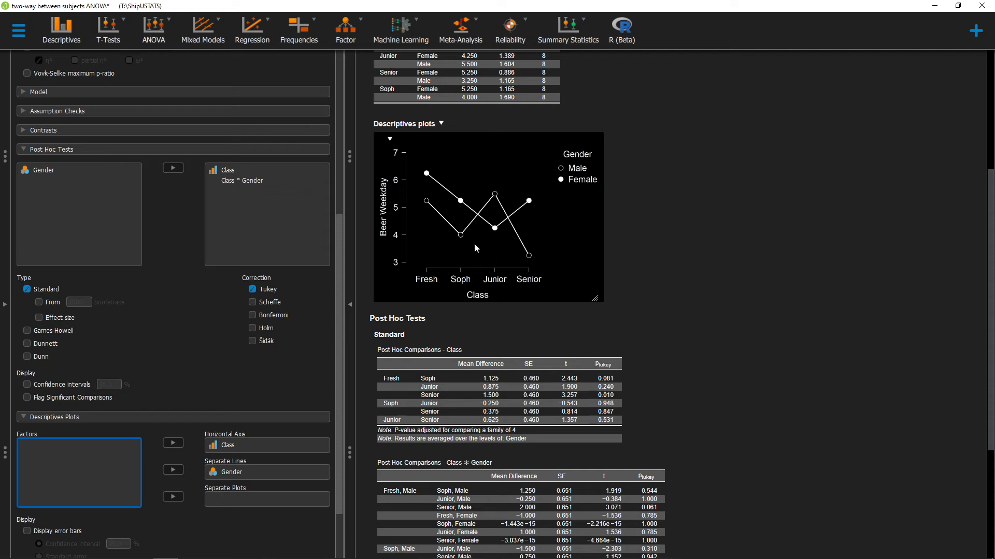
# Step: Request marginal means for Class and Gender in the Beer Weekday ANOVA
pyautogui.scroll(-2, 169, 371)
pyautogui.scroll(-1, 169, 370)
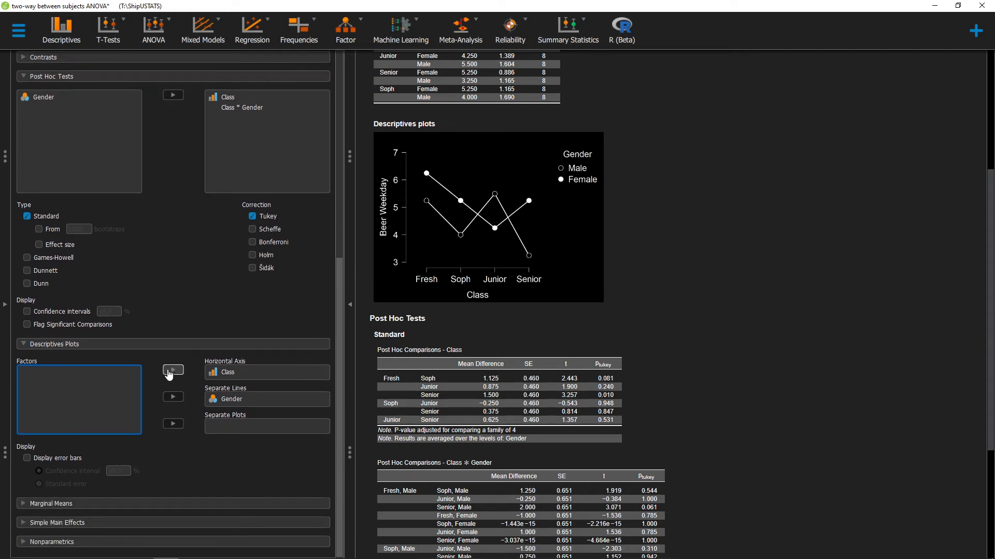
pyautogui.click(80, 505)
pyautogui.click(87, 412)
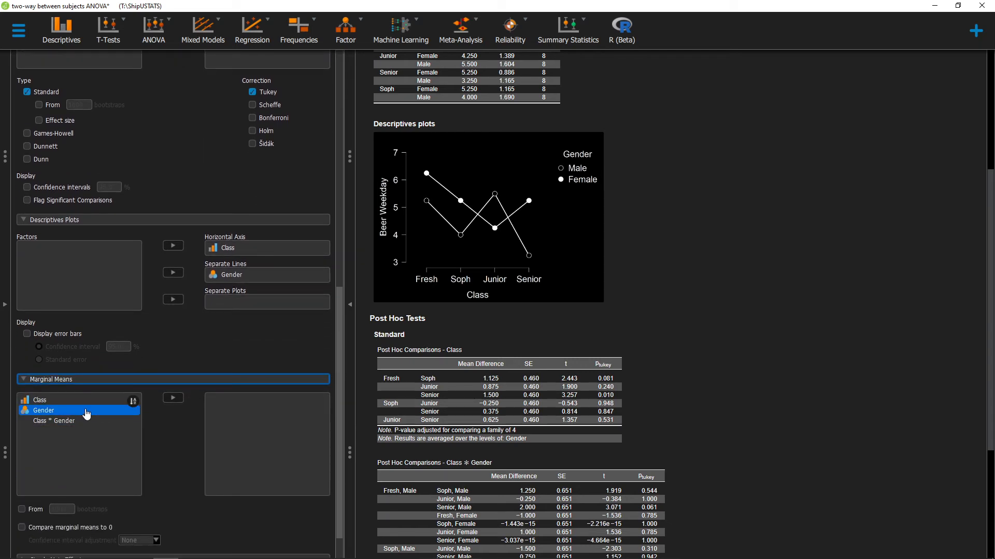
pyautogui.click(86, 402)
pyautogui.click(173, 397)
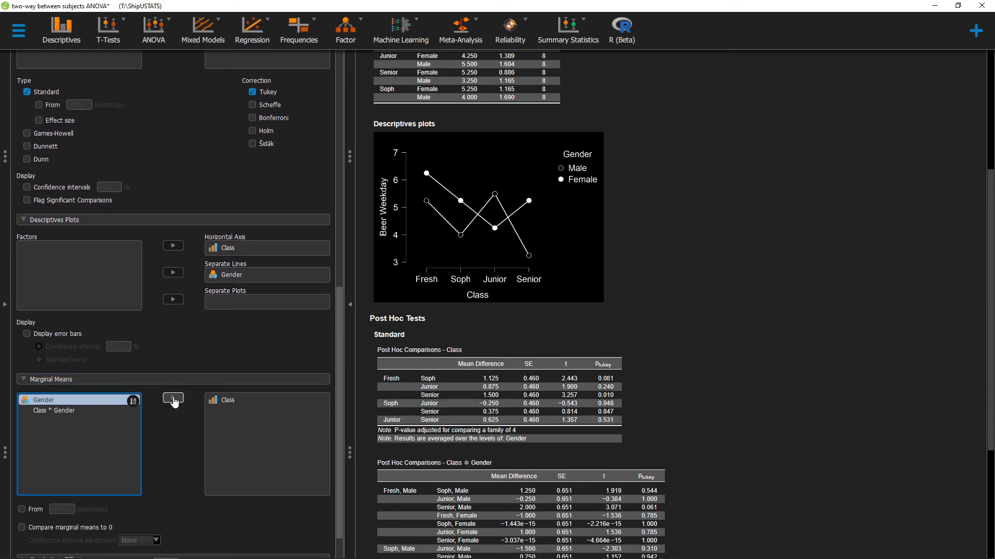
pyautogui.click(180, 403)
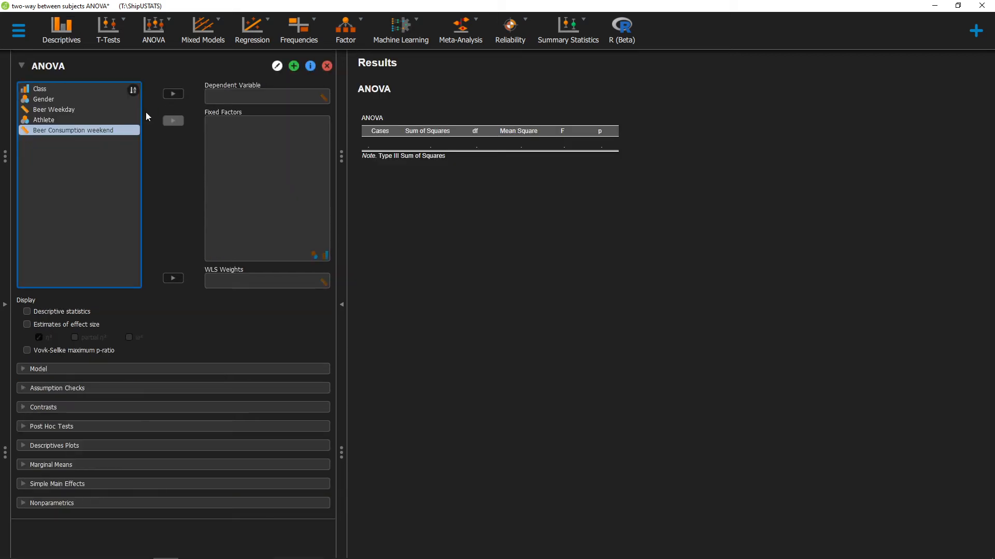
# Step: Set the new ANOVA's dependent variable to Beer Consumption weekend, with Athlete and Gender as fixed factors, and include descriptive statistics
pyautogui.click(174, 94)
pyautogui.click(84, 122)
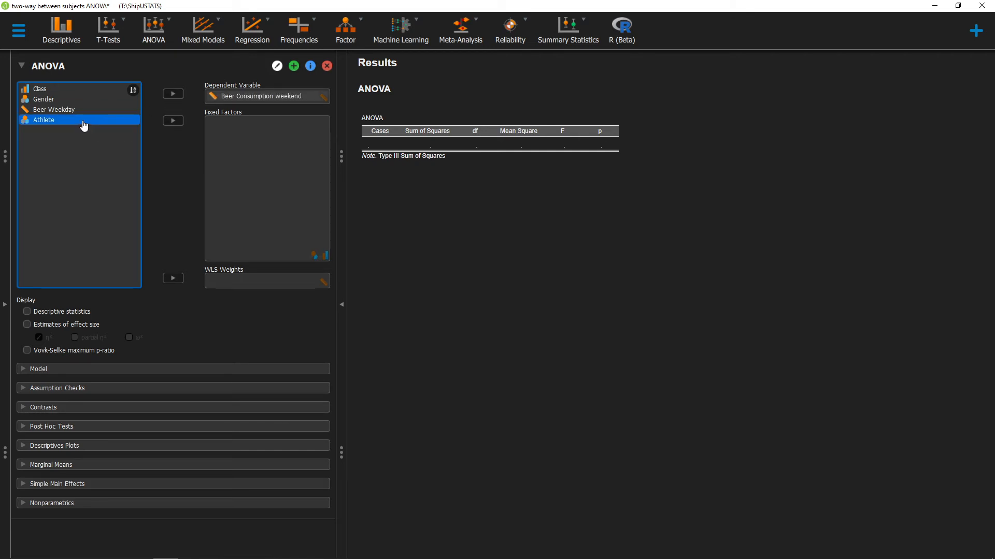
pyautogui.click(173, 121)
pyautogui.click(59, 102)
pyautogui.click(173, 120)
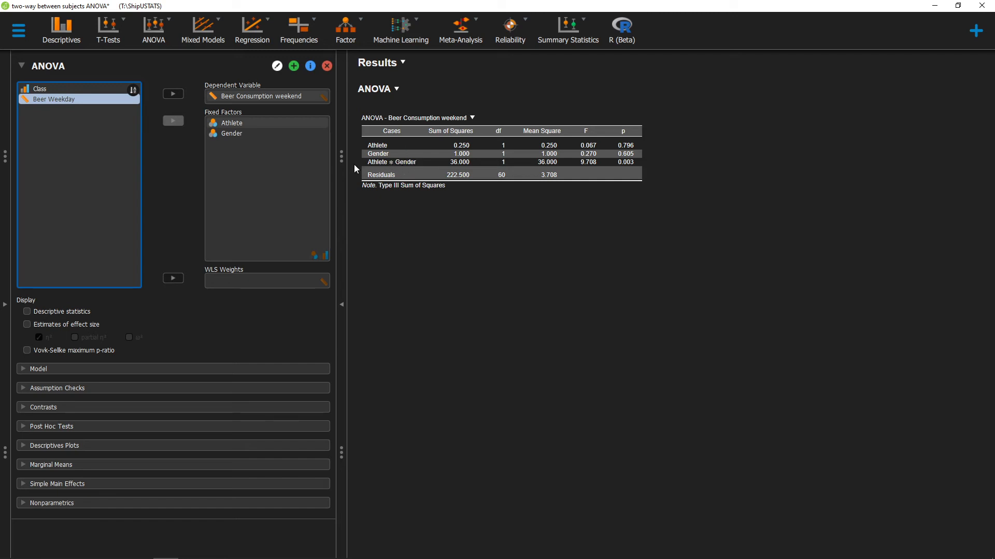
pyautogui.click(62, 313)
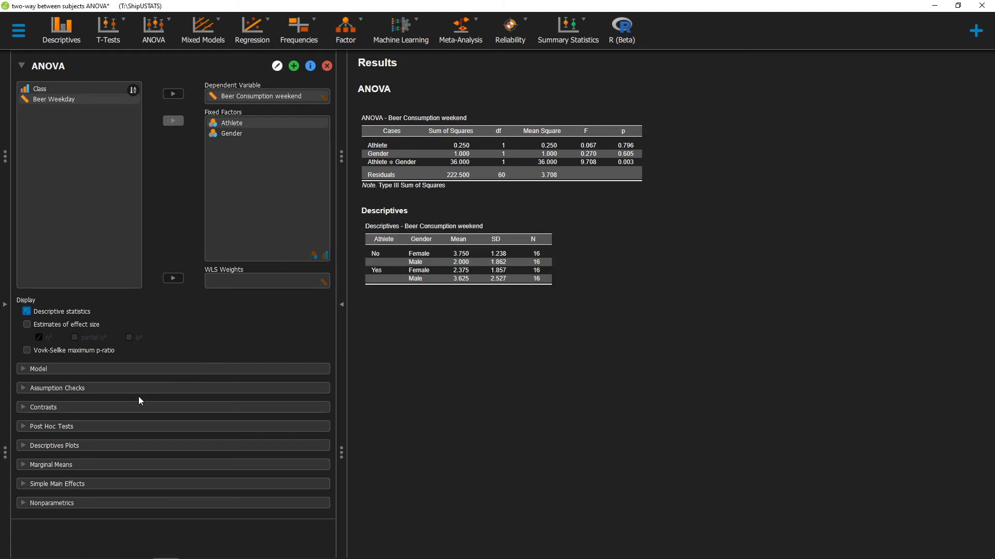
# Step: Request post hoc tests for the Athlete * Gender interaction in the weekend beer consumption ANOVA
pyautogui.click(72, 426)
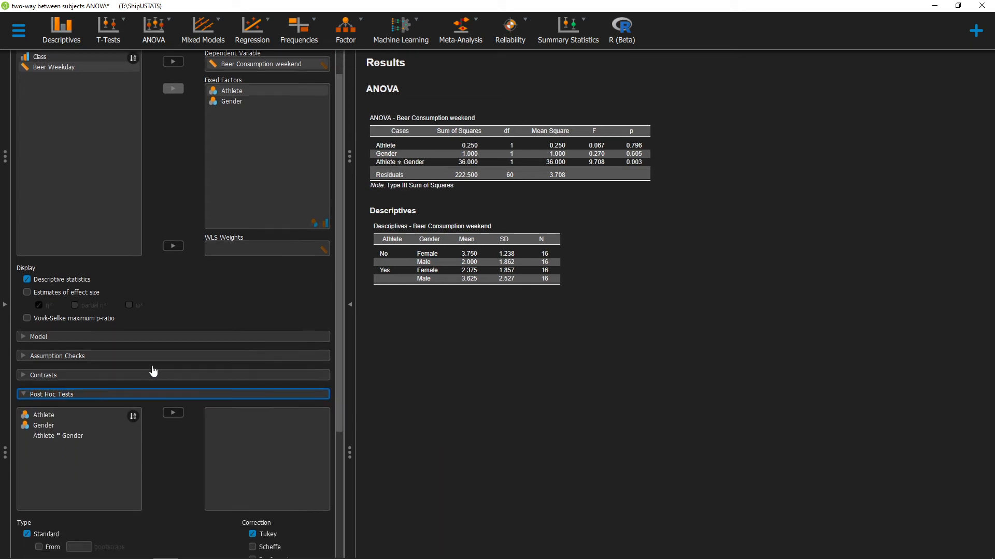
pyautogui.click(81, 400)
pyautogui.click(75, 403)
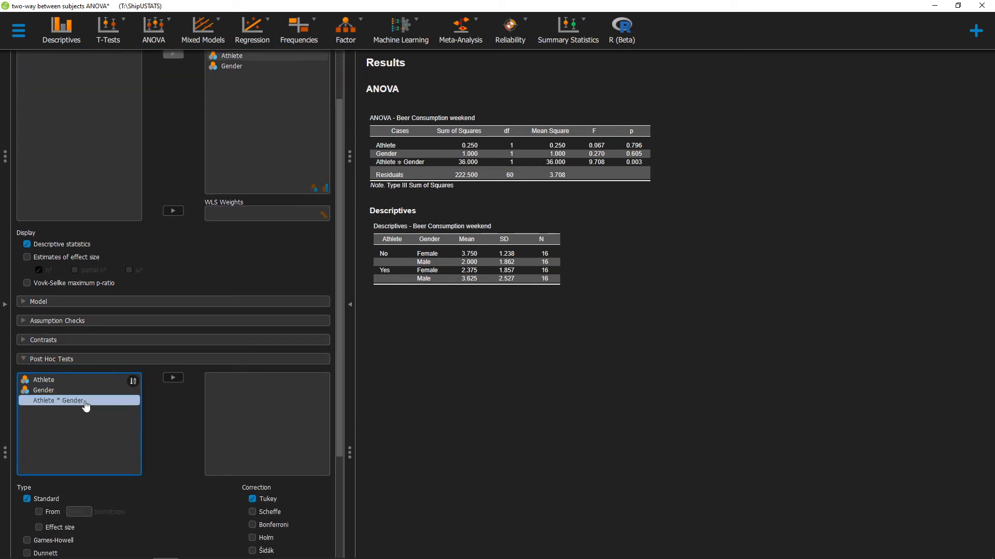
pyautogui.click(173, 378)
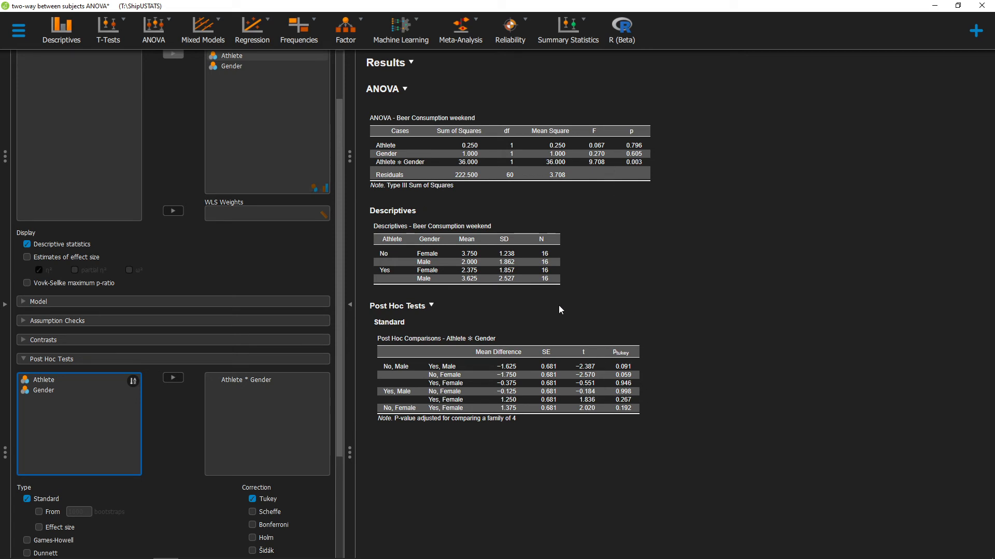
# Step: Create a descriptives plot with Athlete on the horizontal axis and Gender as separate lines
pyautogui.scroll(-5, 224, 309)
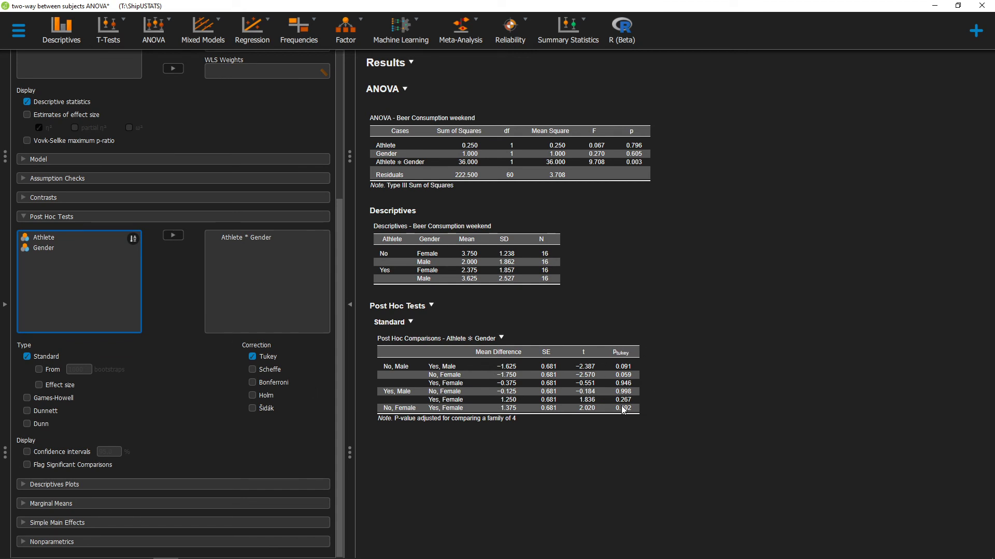
pyautogui.click(109, 484)
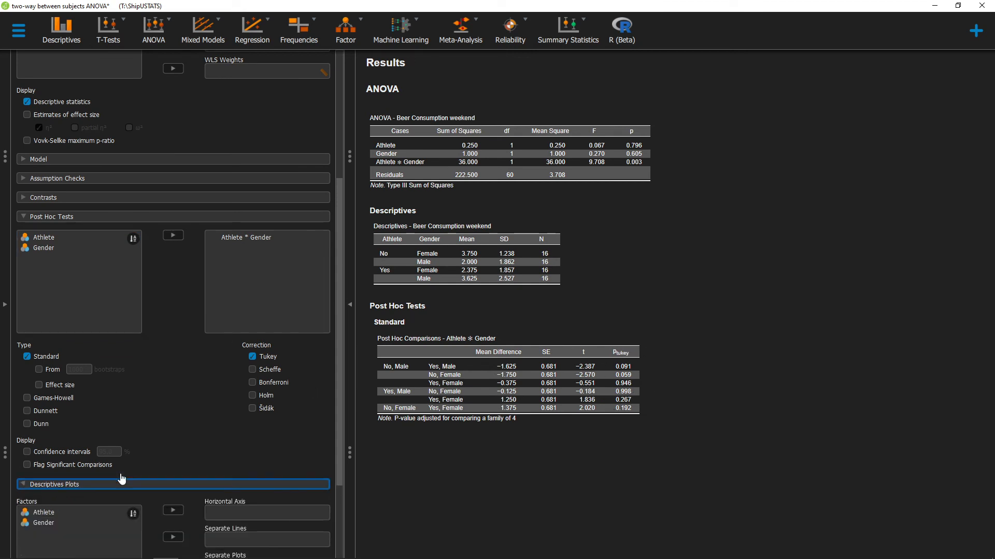
pyautogui.scroll(-2, 135, 467)
pyautogui.doubleClick(62, 445)
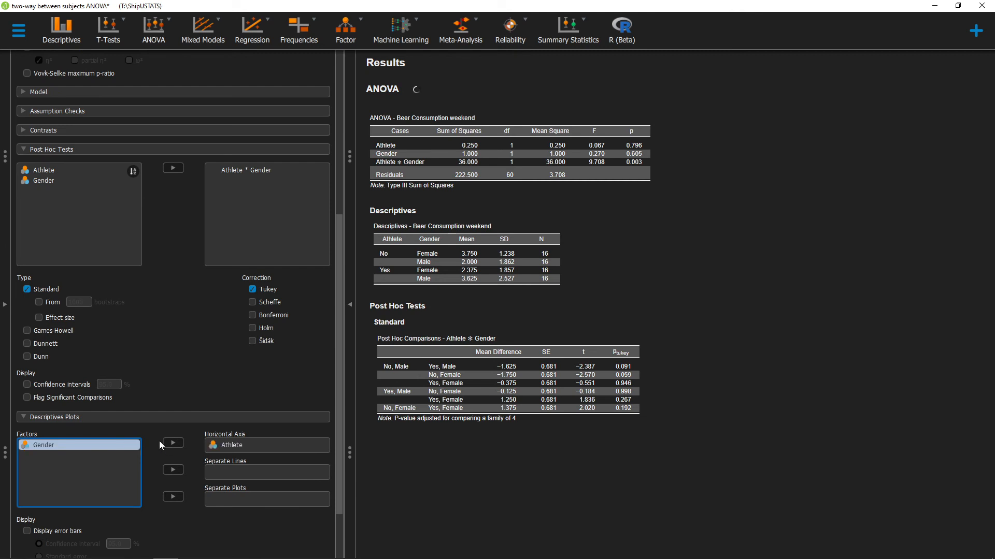
pyautogui.click(173, 470)
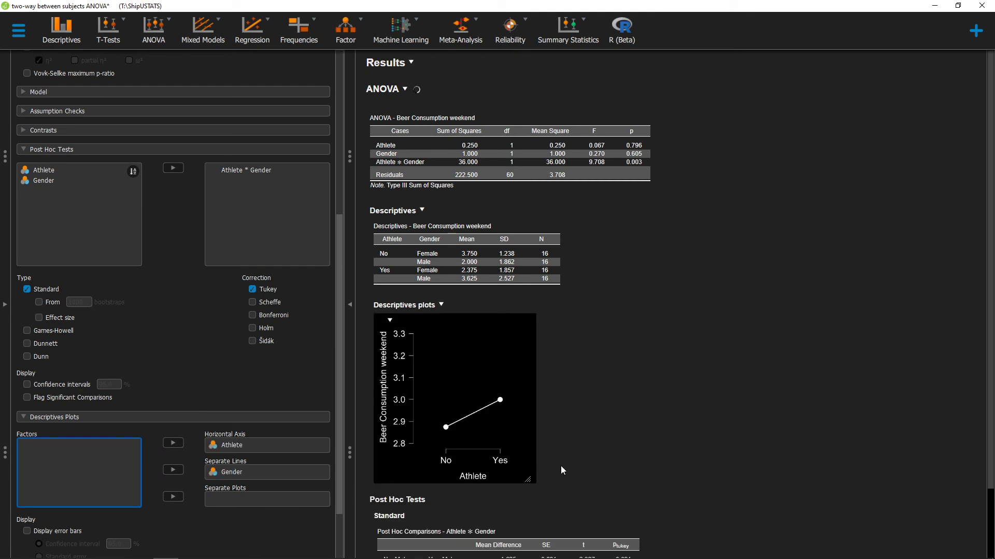